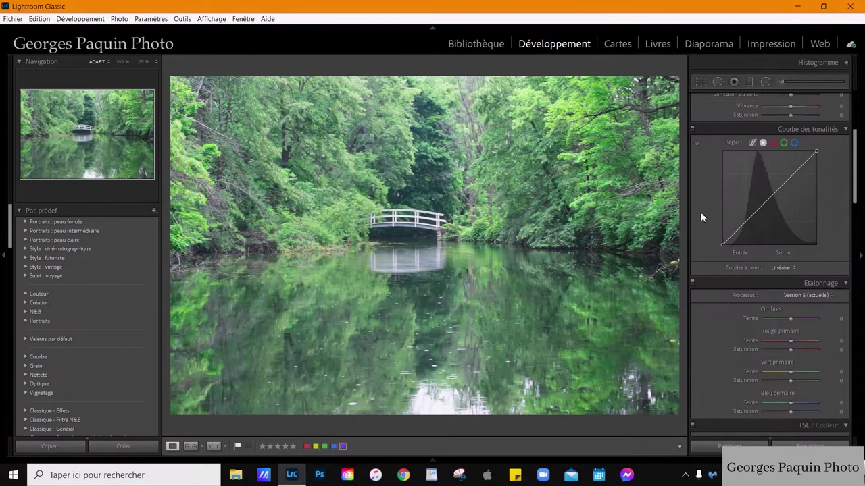
# - Lower Exposition in Réglages de base to −0,80 to darken the forest and river
pyautogui.scroll(3, 701, 213)
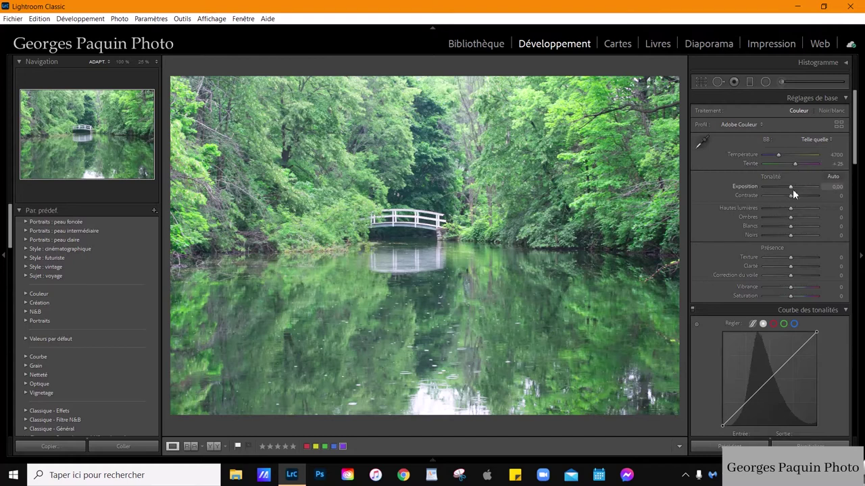
pyautogui.scroll(-7, 791, 187)
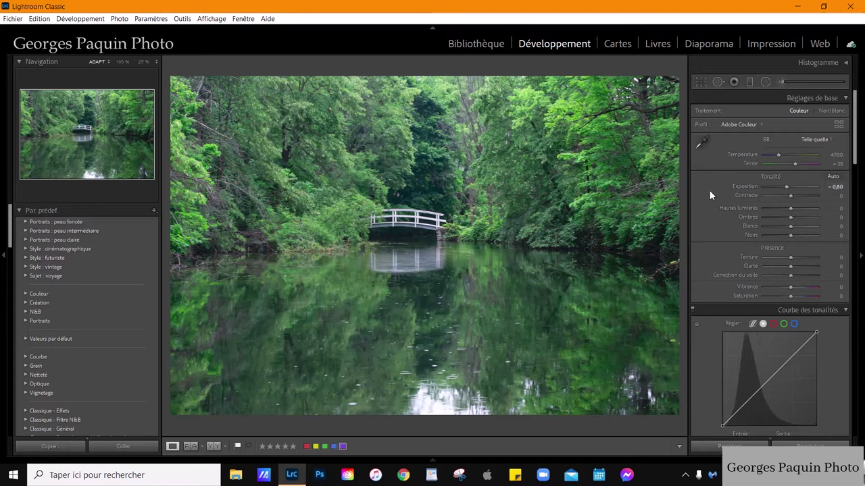
pyautogui.scroll(-3, 709, 189)
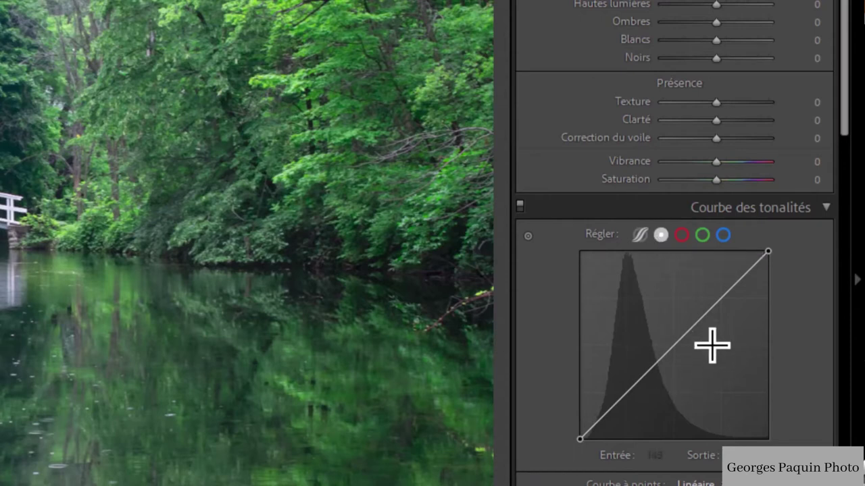
# - Add two tone curve points and pull them down to 169/144 and 67/35
pyautogui.moveTo(703, 317); pyautogui.dragTo(706, 334)
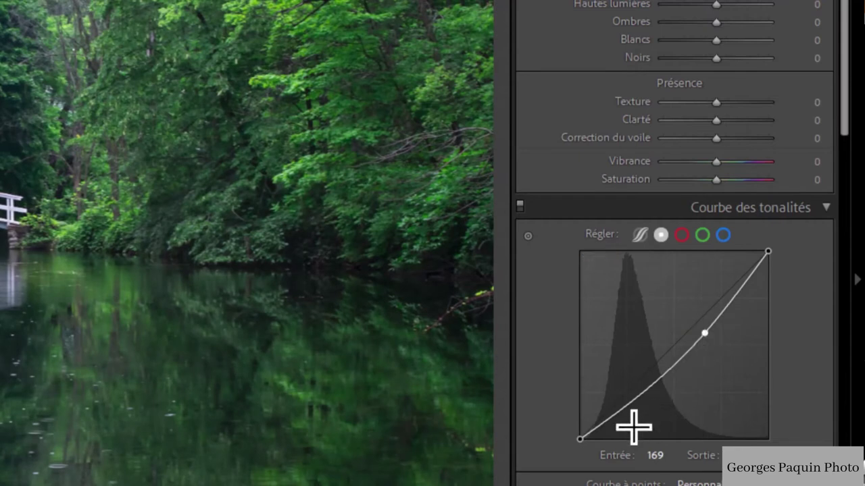
pyautogui.click(629, 408)
pyautogui.moveTo(628, 410); pyautogui.dragTo(628, 413)
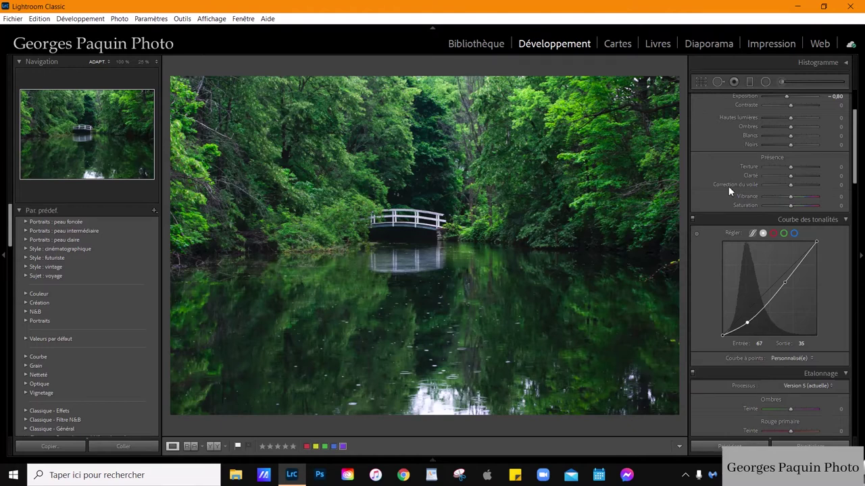
pyautogui.scroll(3, 728, 186)
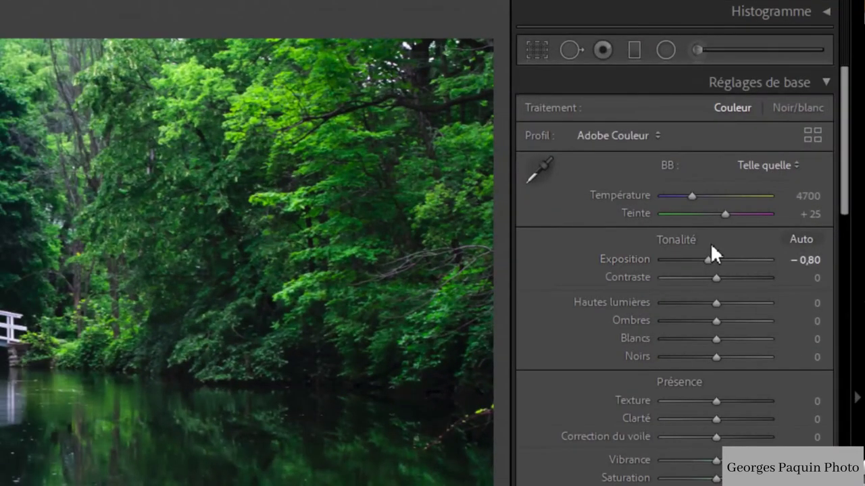
# - Set Noirs −34, Blancs +29, Ombres +53, Hautes lumières −73 and Contraste +10
pyautogui.moveTo(715, 356); pyautogui.dragTo(698, 371)
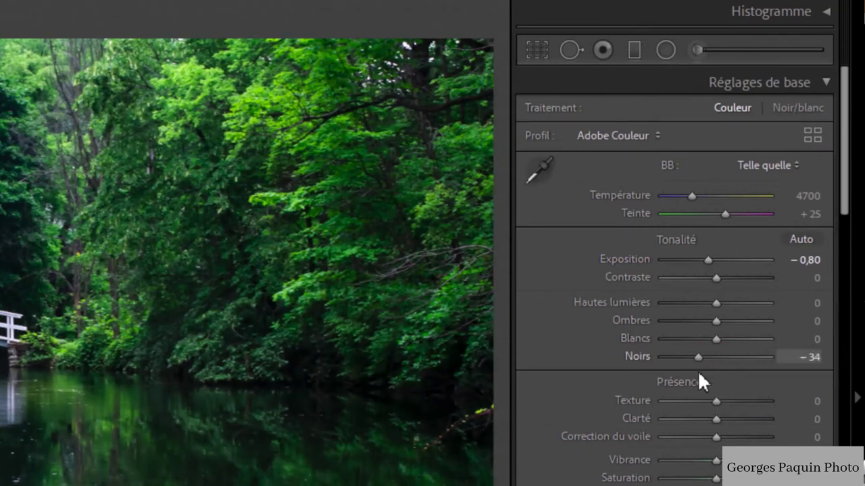
pyautogui.moveTo(717, 337); pyautogui.dragTo(733, 337)
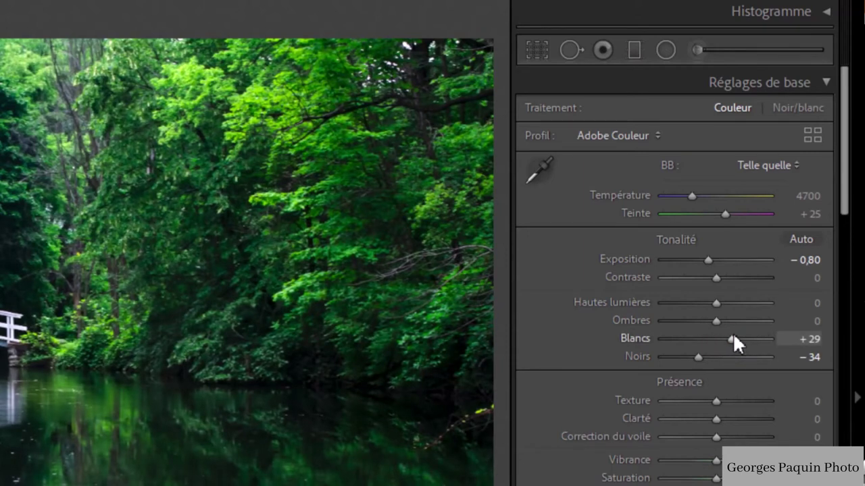
pyautogui.moveTo(715, 321); pyautogui.dragTo(743, 336)
pyautogui.moveTo(717, 307); pyautogui.dragTo(678, 344)
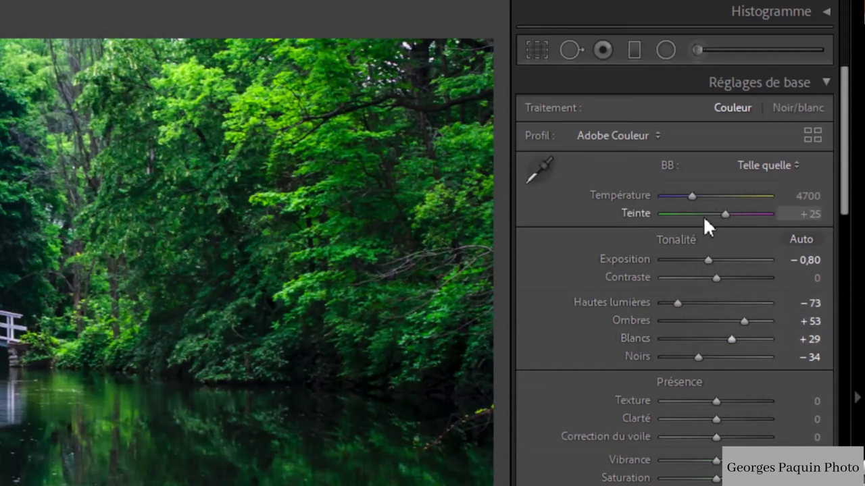
pyautogui.scroll(3, 714, 276)
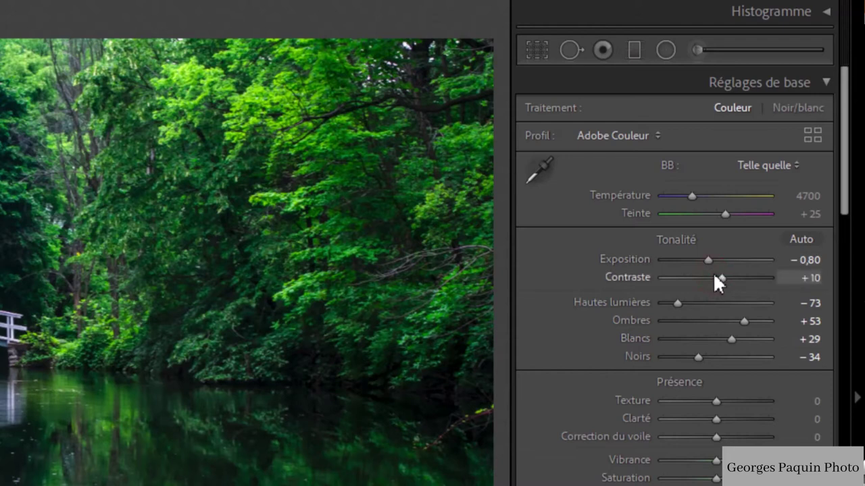
pyautogui.scroll(-1, 714, 275)
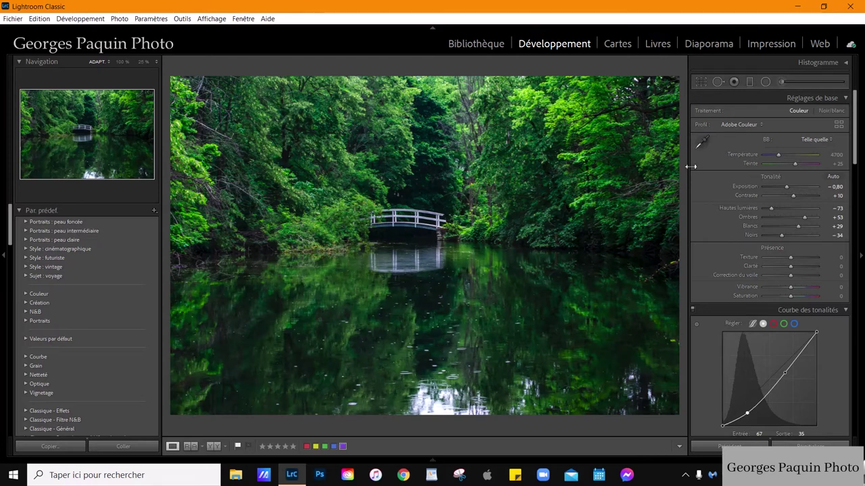
# - Scroll the Develop panel past the tone curve to the Étalonnage section
pyautogui.scroll(-3, 713, 175)
pyautogui.scroll(-2, 714, 174)
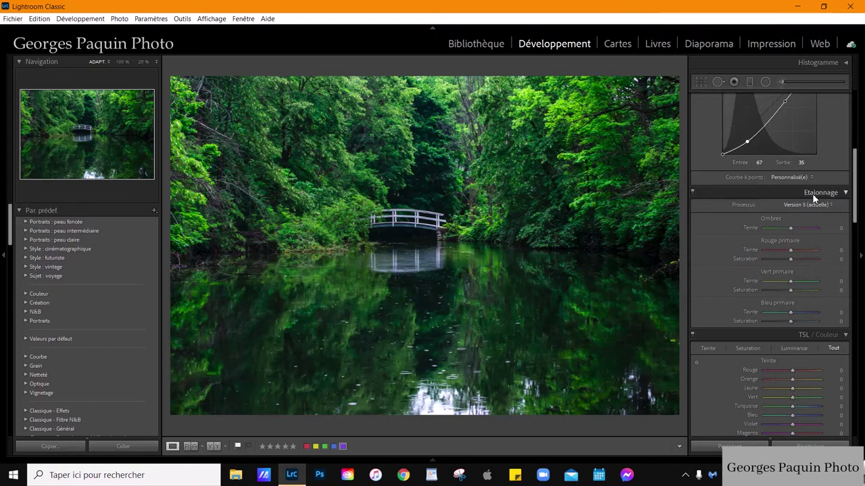
pyautogui.scroll(5, 812, 194)
pyautogui.scroll(-3, 812, 193)
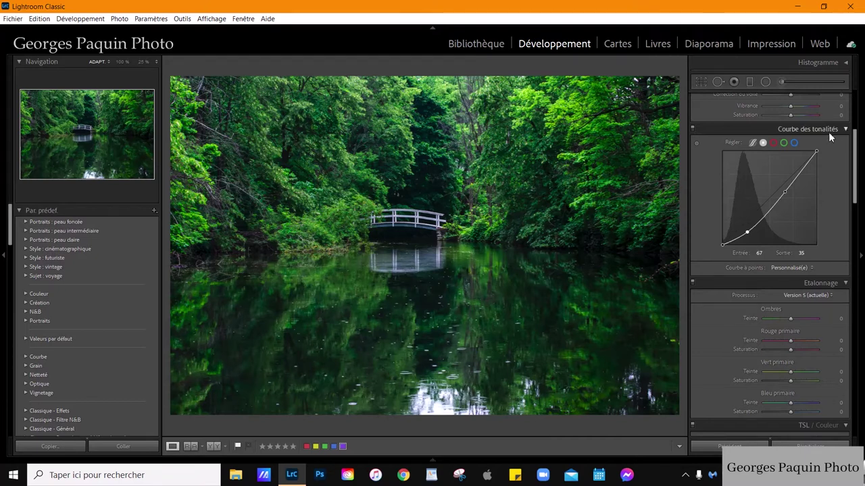
pyautogui.scroll(3, 824, 179)
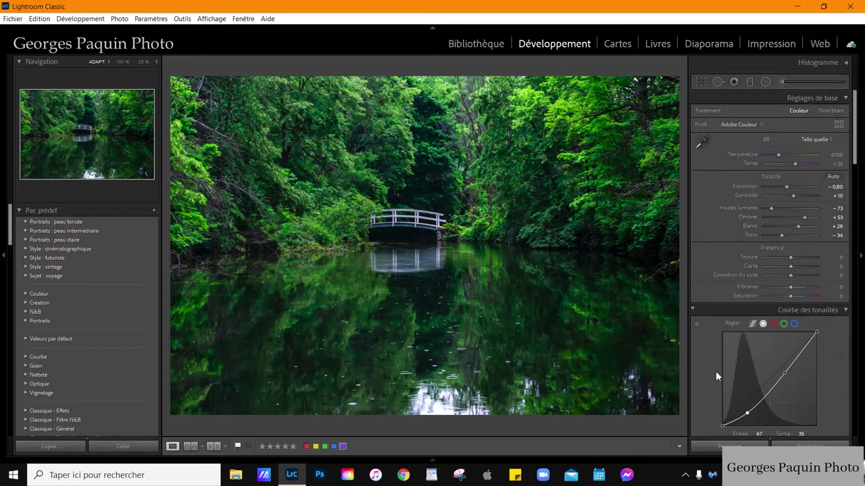
pyautogui.scroll(-3, 716, 371)
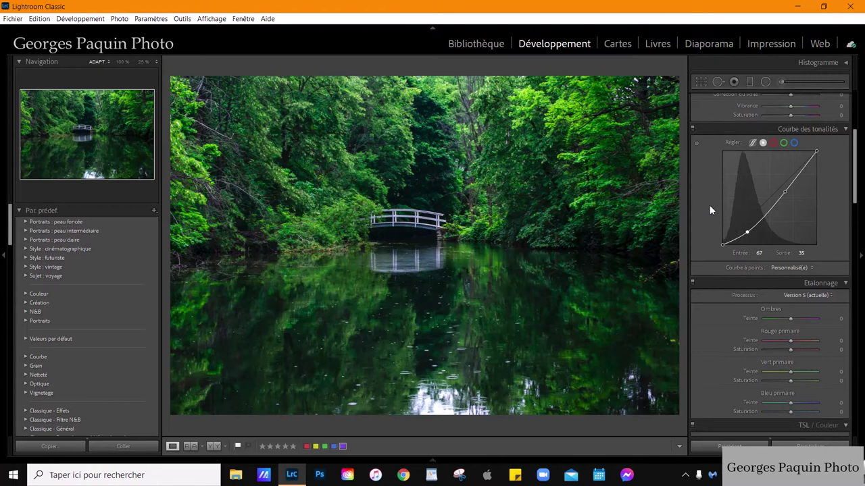
pyautogui.scroll(-2, 710, 205)
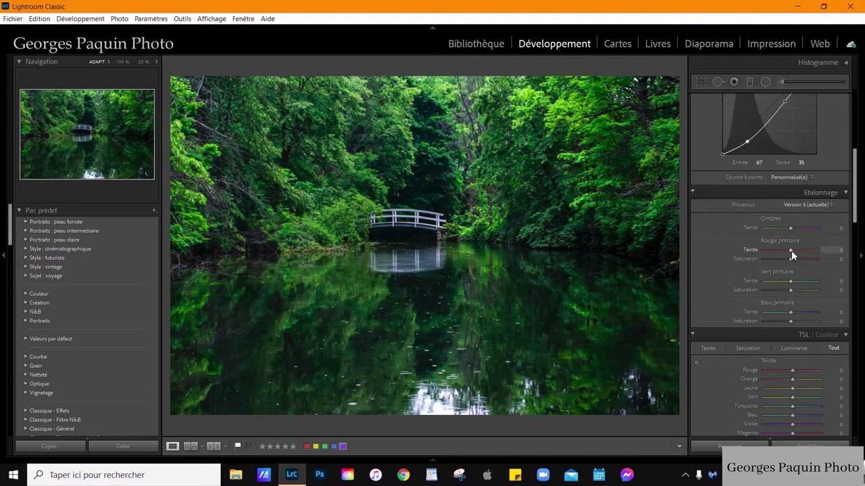
# - Set the red primary hue to +54 after trying a negative value and resetting it
pyautogui.moveTo(791, 250); pyautogui.dragTo(753, 249)
pyautogui.doubleClick(758, 249)
pyautogui.moveTo(792, 255); pyautogui.dragTo(806, 268)
# - Set the green primary hue to −39, blue primary hue to −42 and saturation to −19
pyautogui.moveTo(790, 282); pyautogui.dragTo(776, 314)
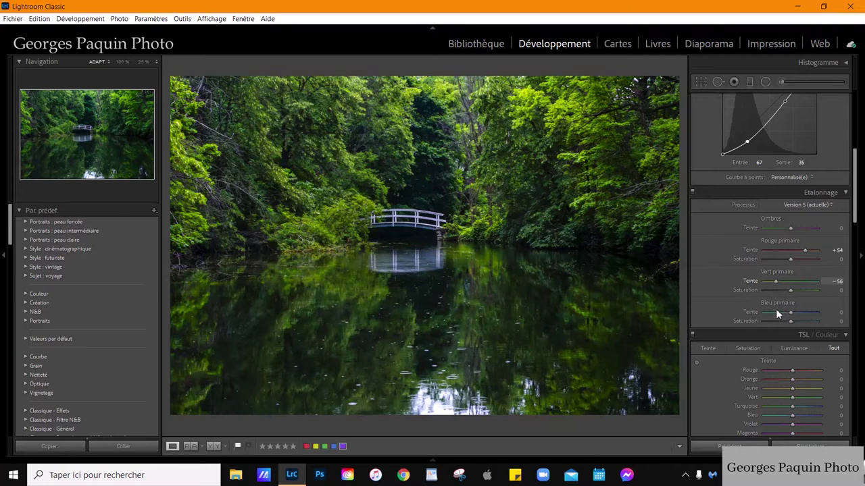
pyautogui.moveTo(776, 308); pyautogui.dragTo(782, 304)
pyautogui.moveTo(784, 286); pyautogui.dragTo(781, 336)
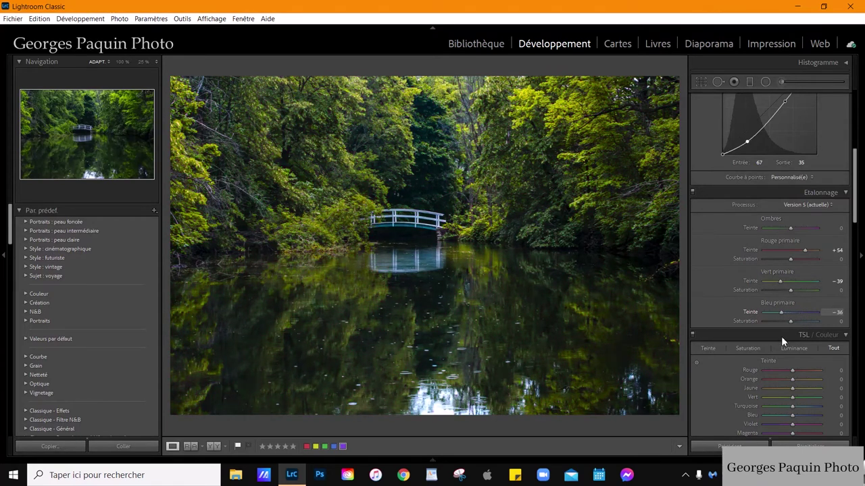
pyautogui.moveTo(781, 336); pyautogui.dragTo(780, 336)
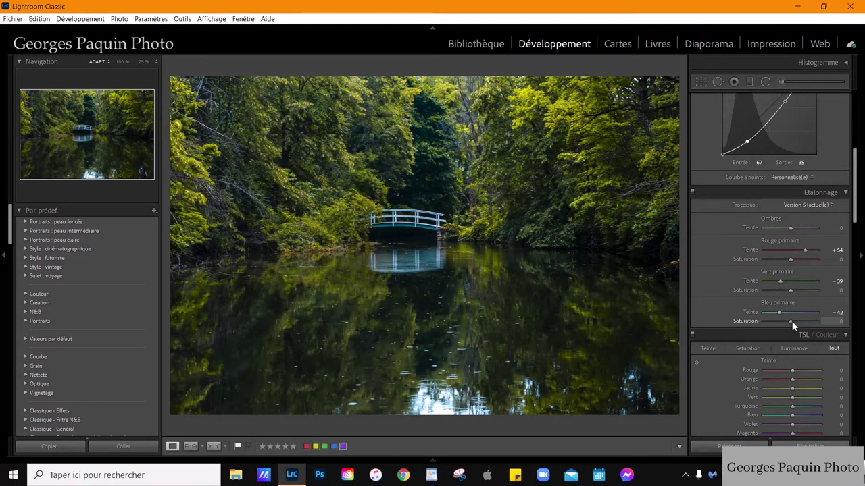
pyautogui.moveTo(790, 323)
pyautogui.mouseDown()
pyautogui.moveTo(774, 331)
pyautogui.moveTo(786, 321)
pyautogui.mouseUp()
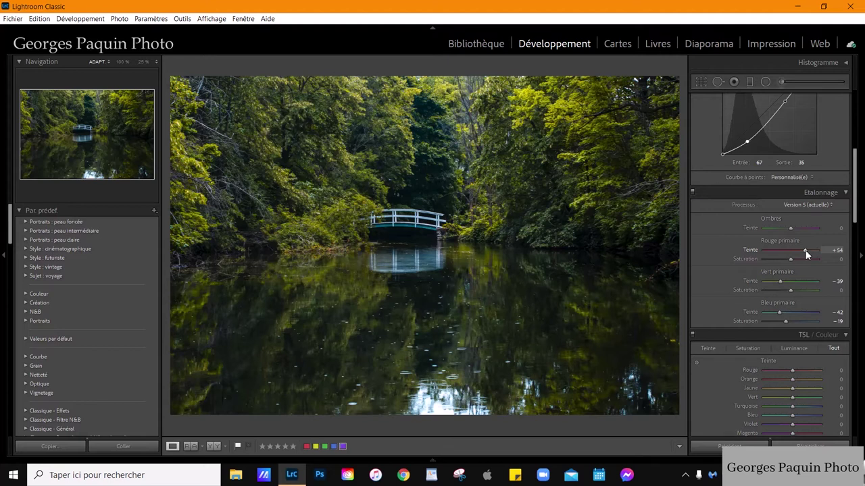
# - Test extreme red primary values, then settle on hue +46 and saturation −12
pyautogui.moveTo(804, 253); pyautogui.dragTo(842, 256)
pyautogui.moveTo(817, 255); pyautogui.dragTo(689, 254)
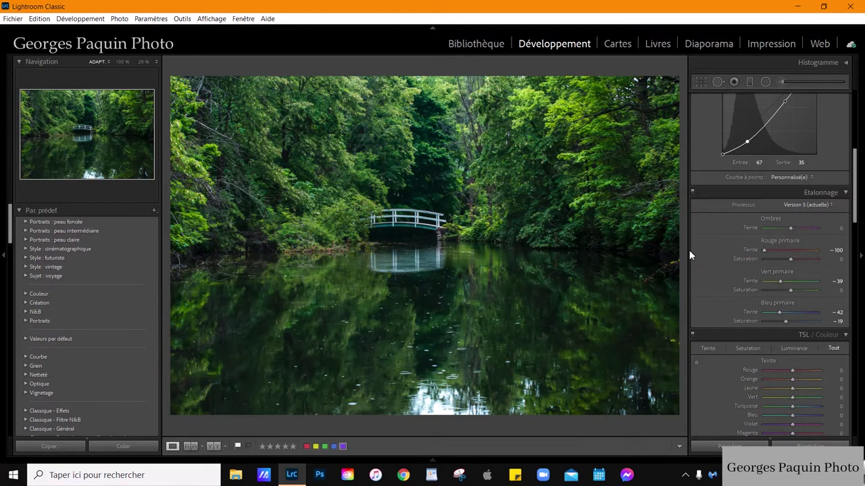
pyautogui.moveTo(763, 251); pyautogui.dragTo(736, 257)
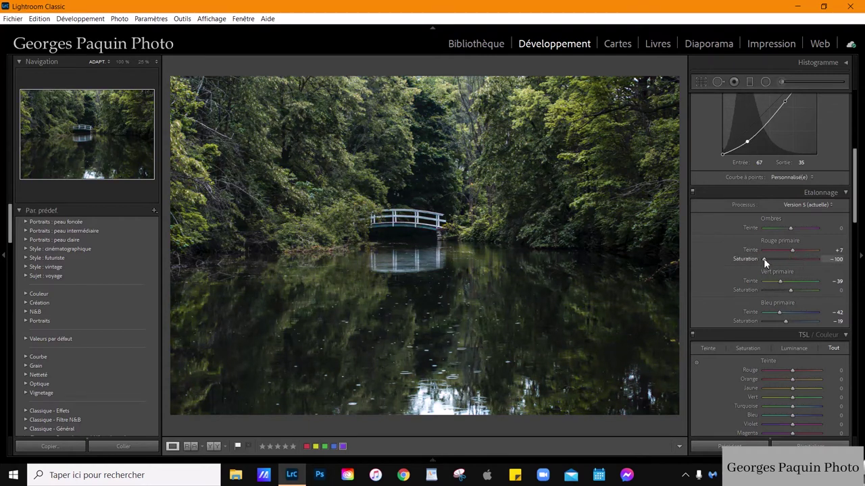
pyautogui.moveTo(766, 258); pyautogui.dragTo(838, 269)
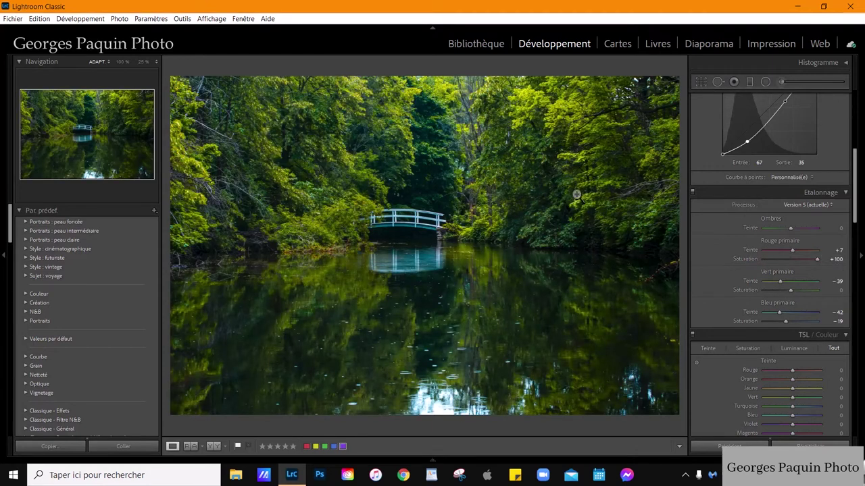
pyautogui.doubleClick(751, 258)
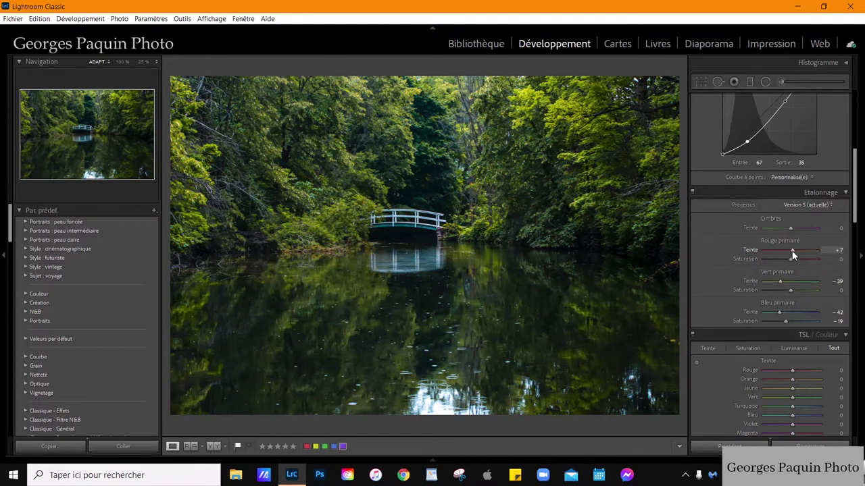
pyautogui.moveTo(793, 251); pyautogui.dragTo(803, 251)
pyautogui.moveTo(790, 260); pyautogui.dragTo(788, 264)
# - Desaturate the foliage with the Saturation targeted tool: Jaune −27, Vert −23
pyautogui.scroll(-3, 701, 248)
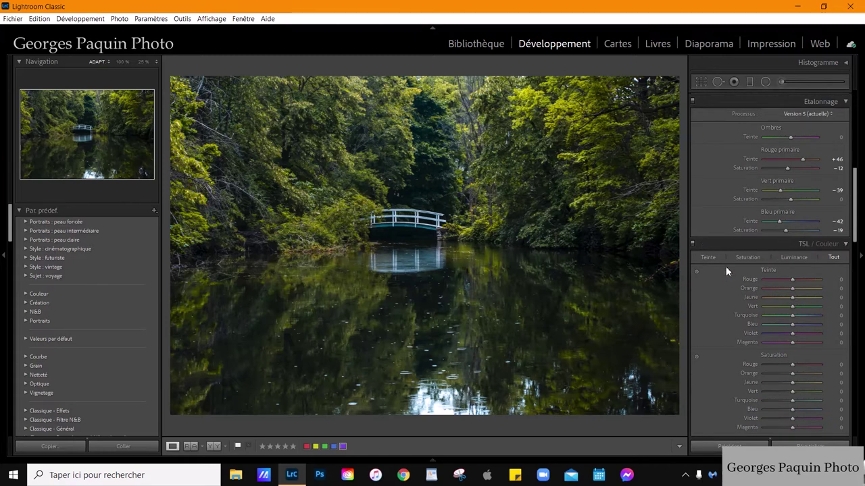
pyautogui.scroll(-3, 711, 268)
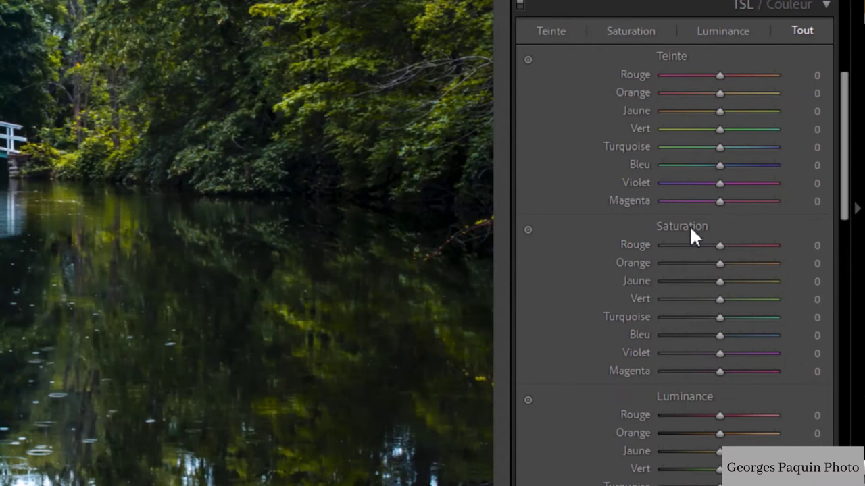
pyautogui.click(530, 230)
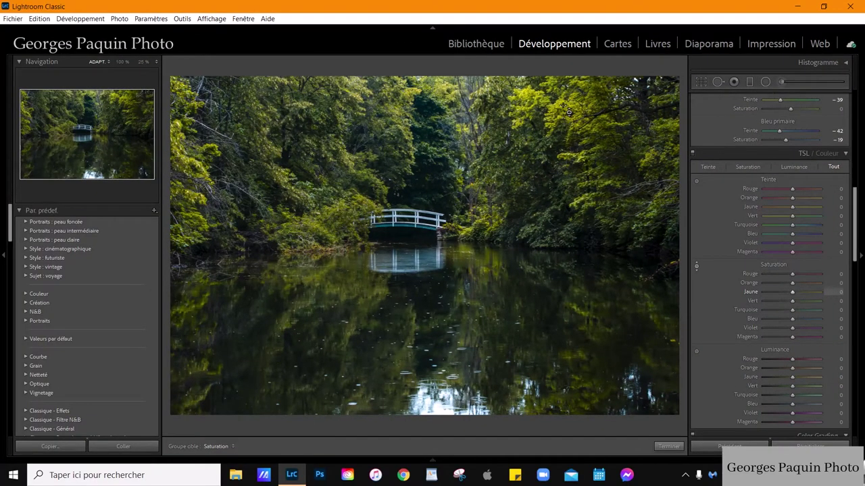
pyautogui.press('Down')
pyautogui.press('Down')
pyautogui.press('Down')
pyautogui.press('Down')
pyautogui.press('Down')
pyautogui.press('Down')
pyautogui.press('Up')
pyautogui.press('Up')
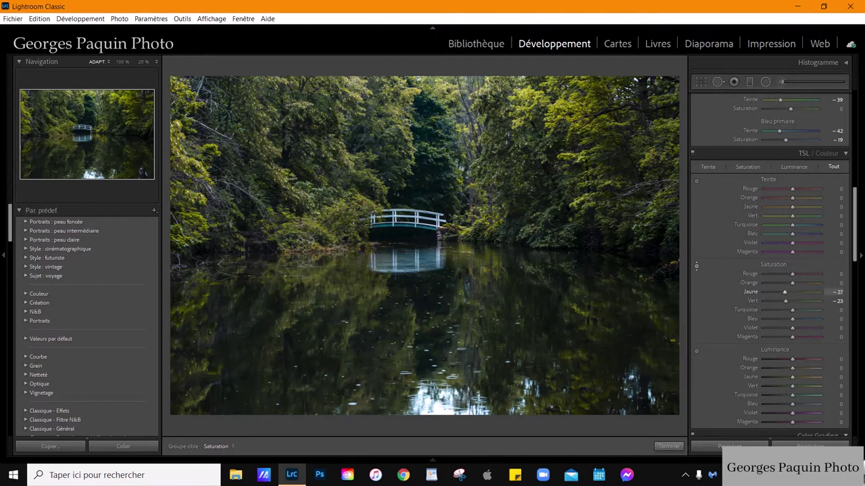
pyautogui.press('Escape')
# - Darken the foliage luminance on the photo to Jaune −16 and Vert −2
pyautogui.scroll(-5, 778, 176)
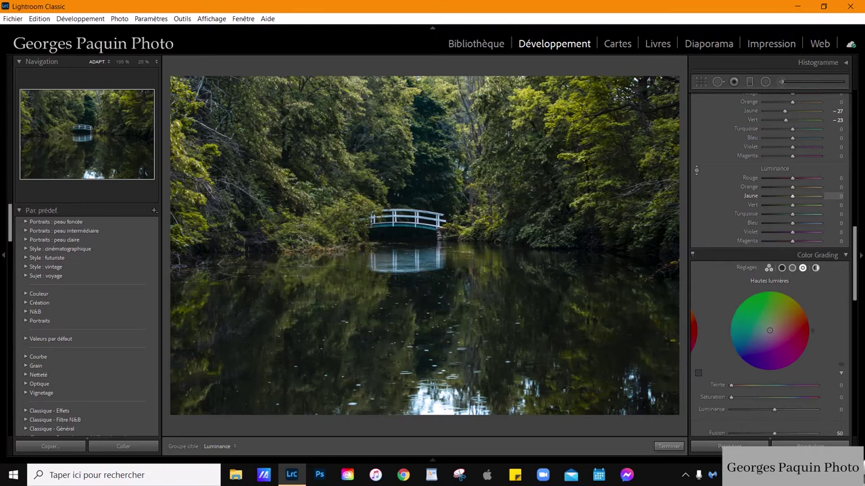
pyautogui.moveTo(524, 93); pyautogui.dragTo(524, 108)
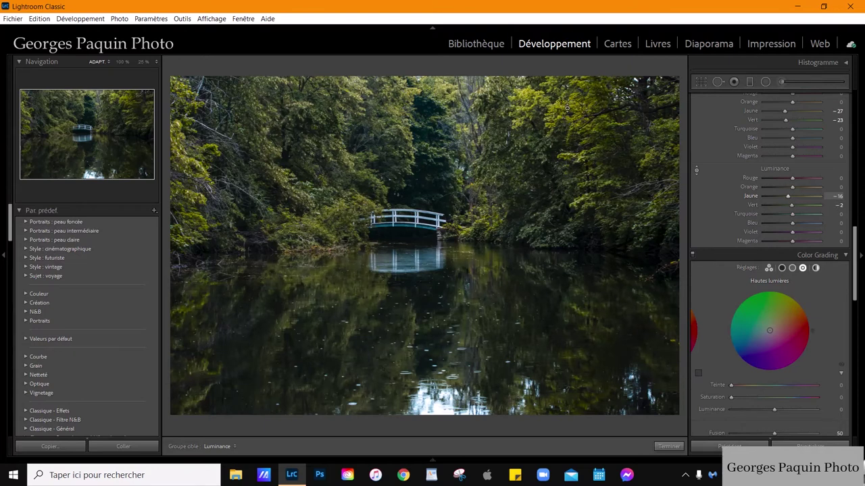
pyautogui.click(668, 446)
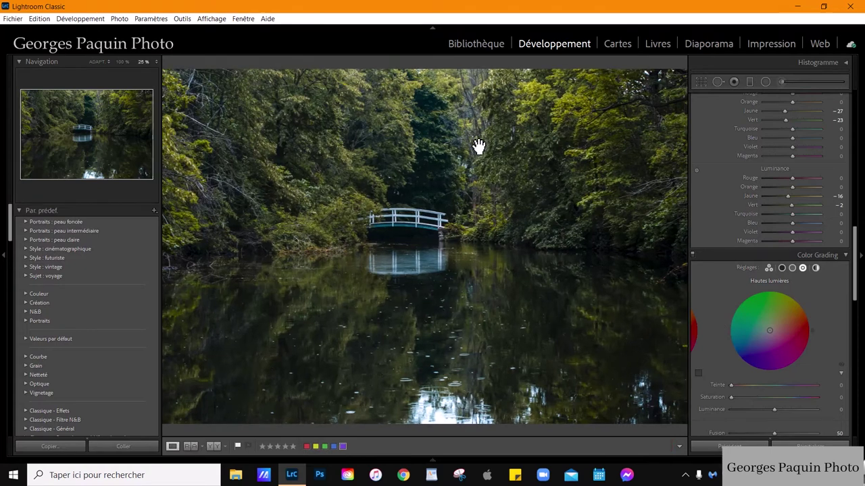
pyautogui.scroll(8, 726, 209)
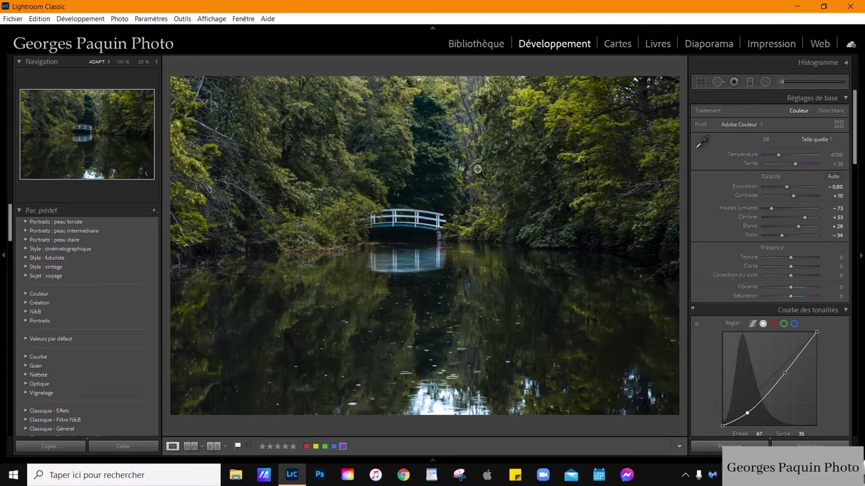
# - Warm Temperature from 4700 to 4950 and raise Exposure to −0,60
pyautogui.click(778, 155)
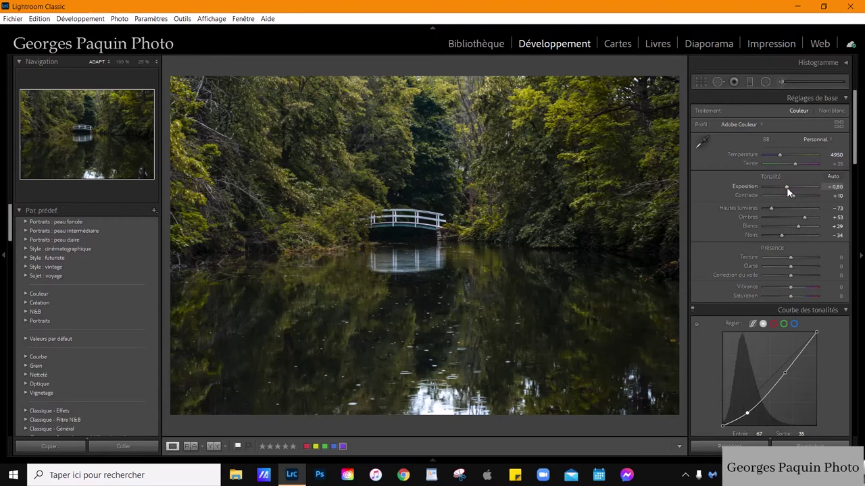
pyautogui.scroll(2, 787, 187)
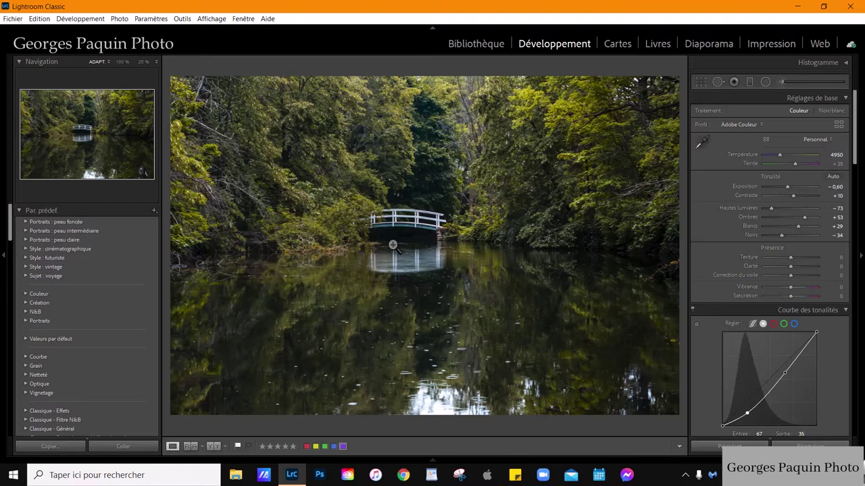
# - Zoom out until the whole photo is shown at 6% in a grey surround
pyautogui.hotkey('ctrl', '-')
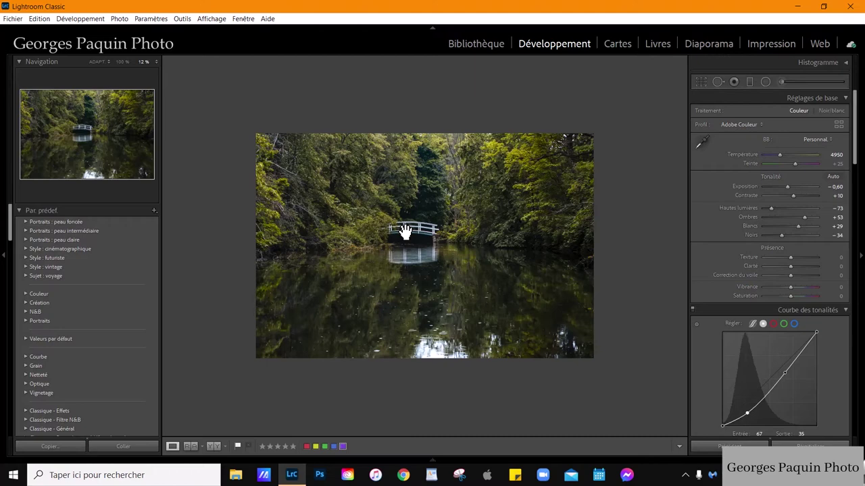
pyautogui.click(403, 228)
pyautogui.click(403, 228)
pyautogui.click(403, 228)
pyautogui.hotkey('ctrl', '-')
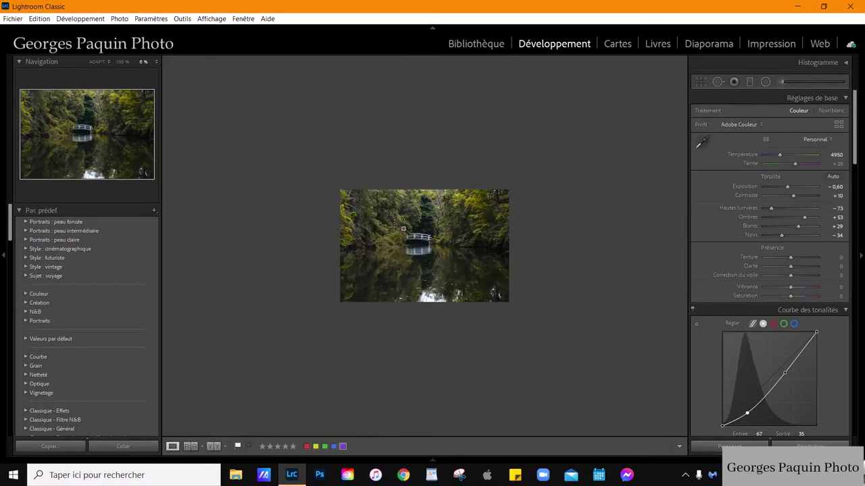
# - Start a radial mask with the Exposition effect set to −1,03
pyautogui.hotkey('ctrl', '=')
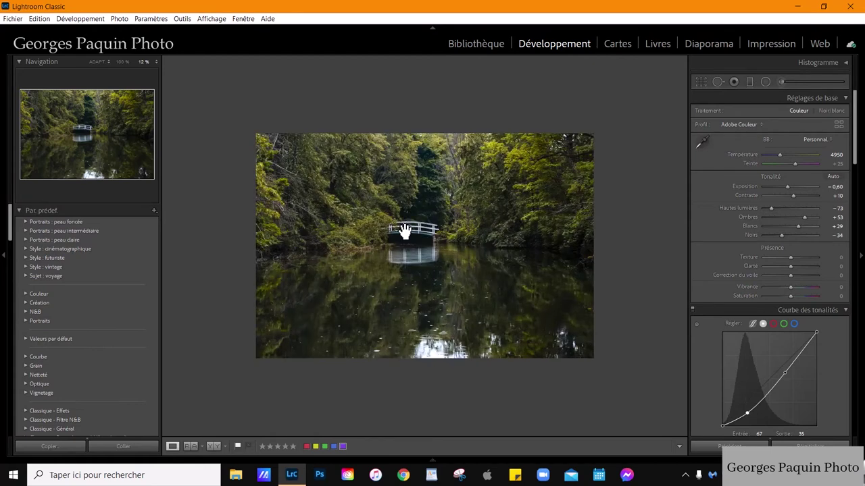
pyautogui.click(766, 82)
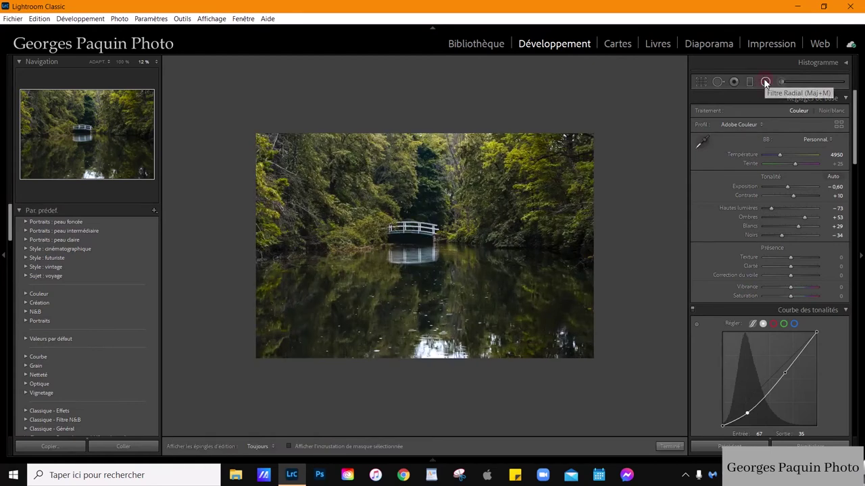
pyautogui.click(768, 111)
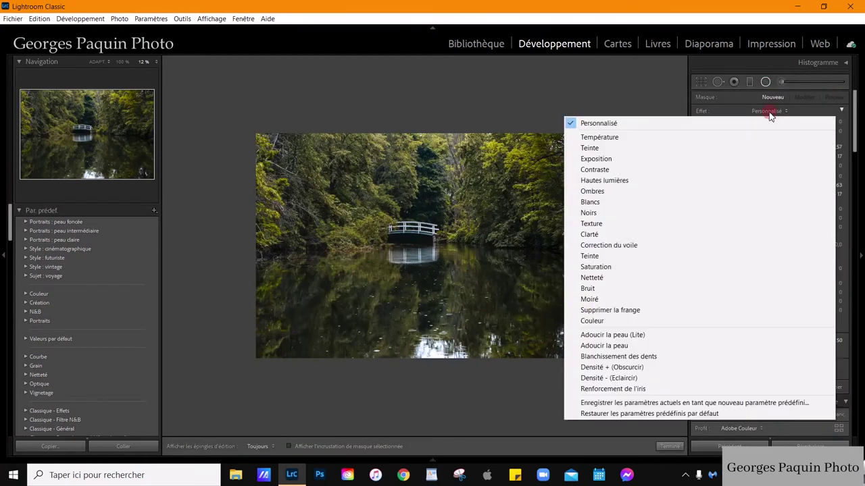
pyautogui.click(606, 162)
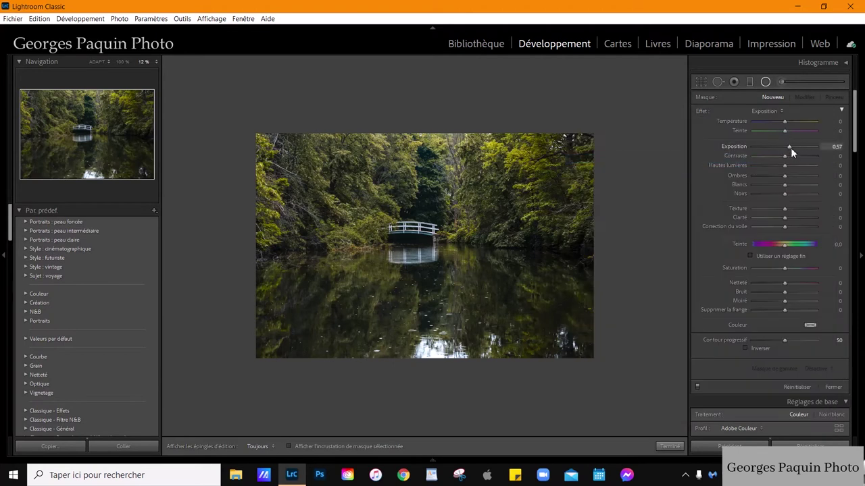
pyautogui.moveTo(791, 148); pyautogui.dragTo(779, 153)
# - Draw the radial ellipse, tilt it clockwise, centre it on the bridge and stretch it taller
pyautogui.moveTo(461, 133); pyautogui.dragTo(387, 268)
pyautogui.moveTo(572, 139); pyautogui.dragTo(548, 174)
pyautogui.moveTo(464, 133); pyautogui.dragTo(425, 201)
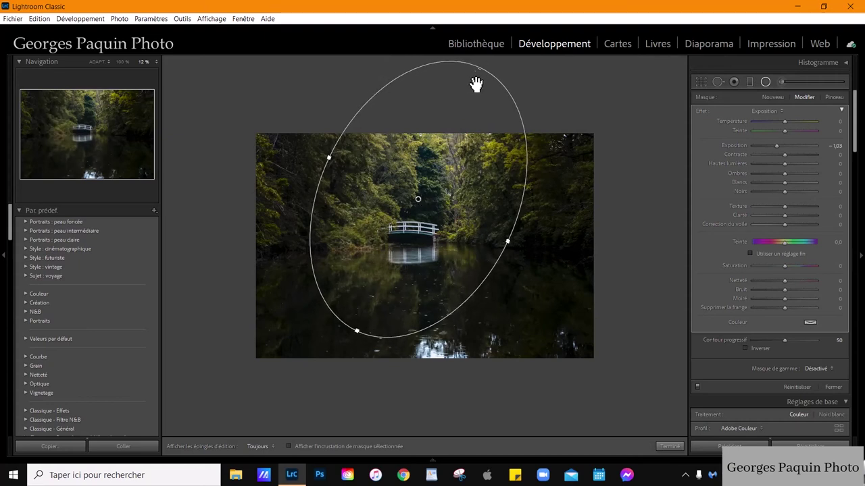
pyautogui.moveTo(481, 70); pyautogui.dragTo(488, 72)
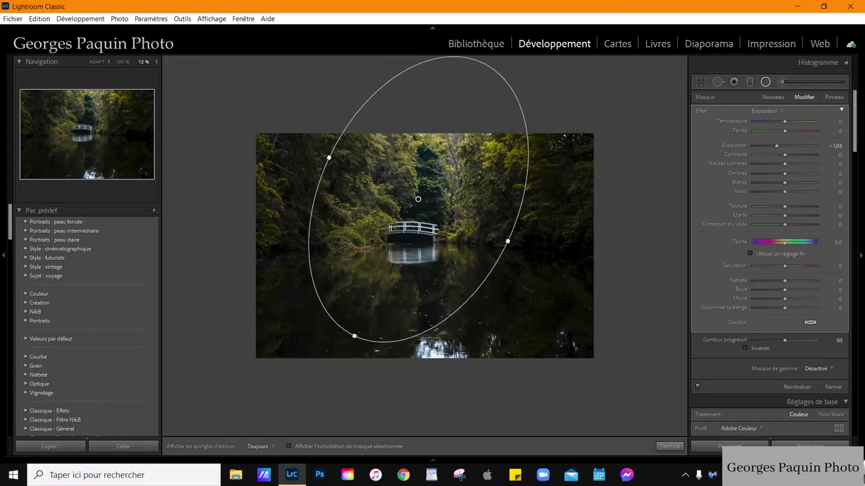
# - Show the mask overlay, widen the radial mask slightly and set its Feather to 58
pyautogui.click(347, 446)
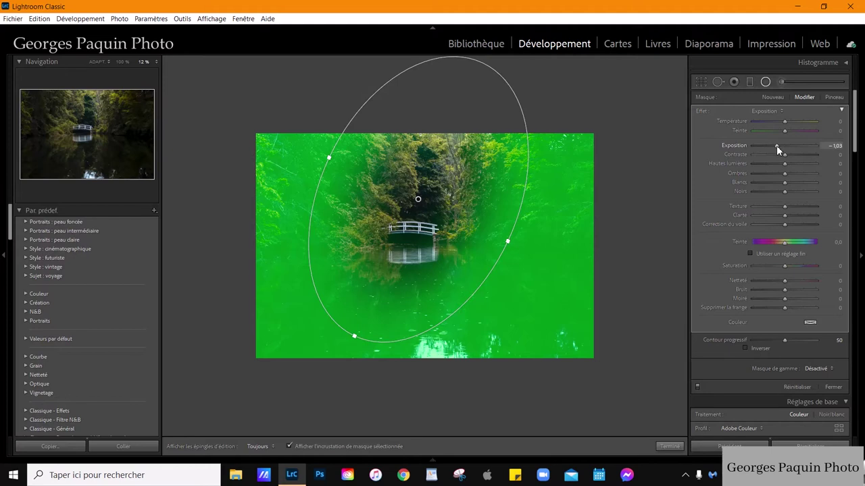
pyautogui.moveTo(509, 242); pyautogui.dragTo(514, 244)
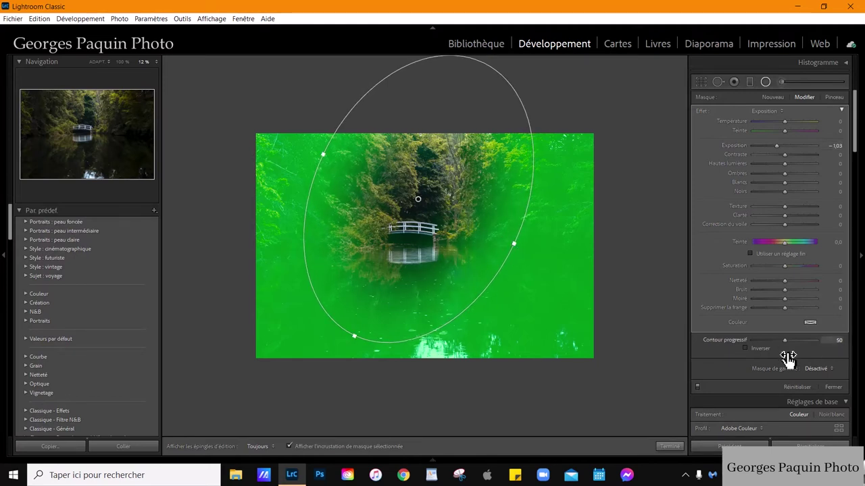
pyautogui.moveTo(785, 342); pyautogui.dragTo(790, 344)
pyautogui.moveTo(416, 206); pyautogui.dragTo(419, 223)
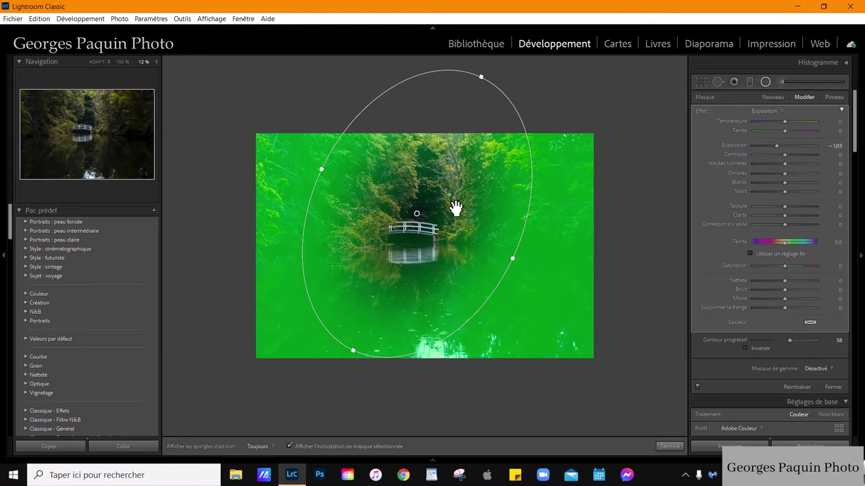
# - Widen the radial mask further to the right, tilt it slightly, and make the overlay red
pyautogui.moveTo(513, 258); pyautogui.dragTo(518, 262)
pyautogui.moveTo(483, 77); pyautogui.dragTo(507, 48)
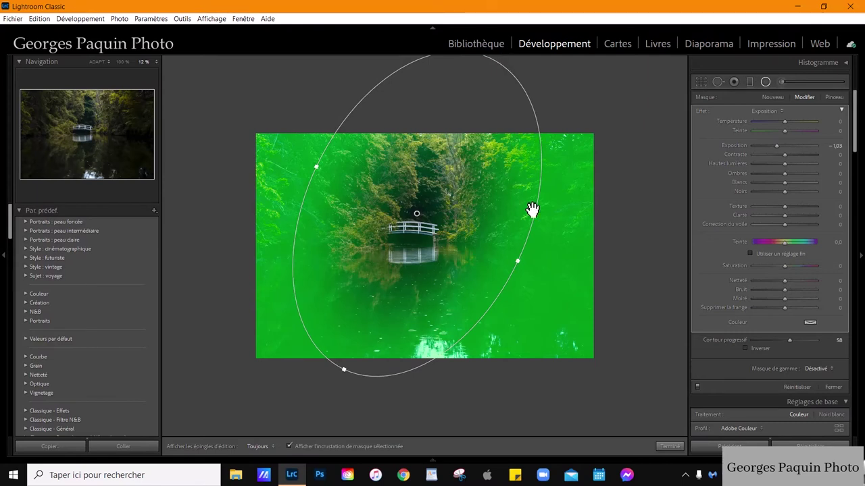
pyautogui.hotkey('shift', 'o')
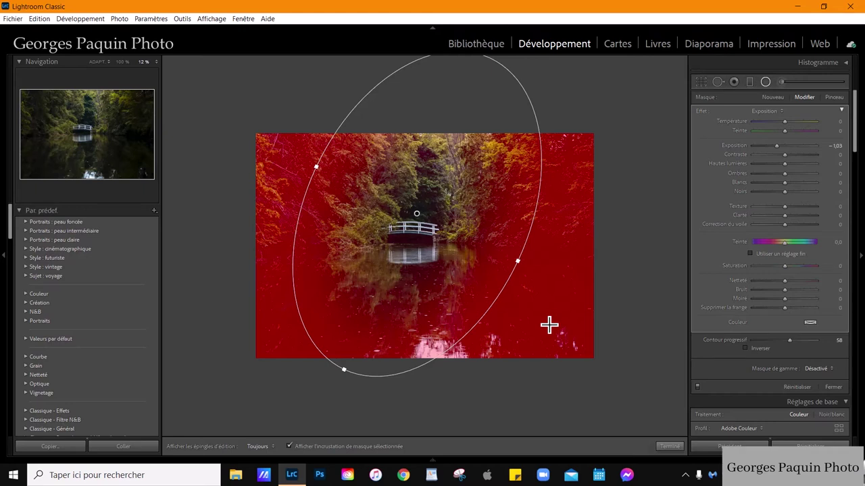
# - Hide the mask overlay, raise the radial mask's Exposure to −0.97 and drop Blacks to −13
pyautogui.hotkey('shift', 'o')
pyautogui.hotkey('shift', 'o')
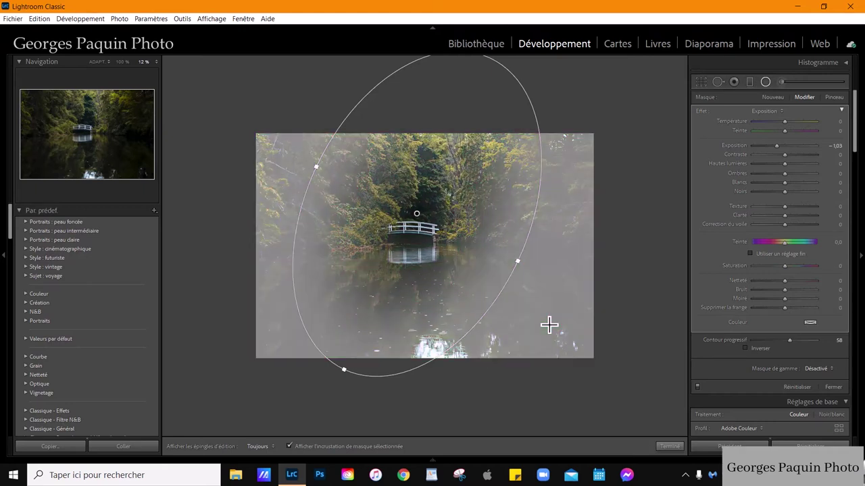
pyautogui.press('o')
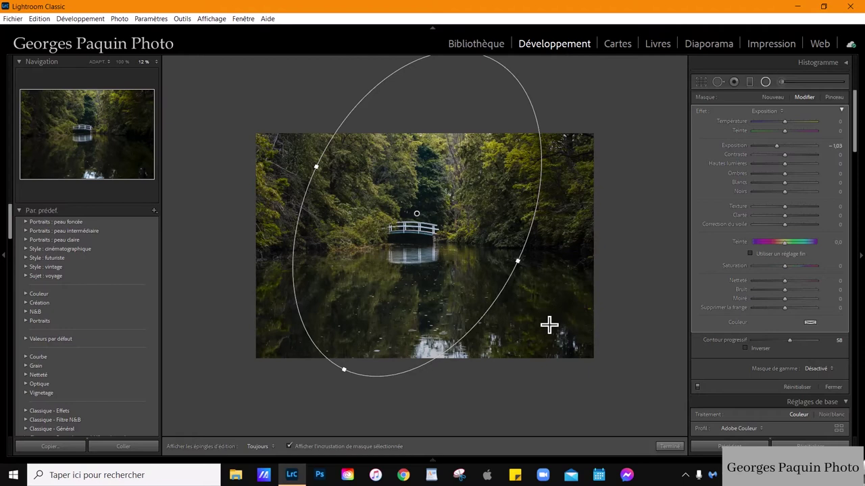
pyautogui.press('o')
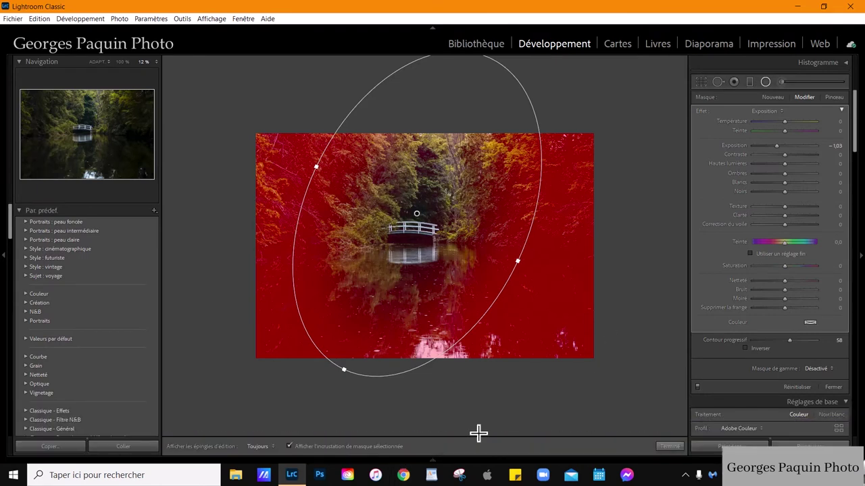
pyautogui.click(290, 447)
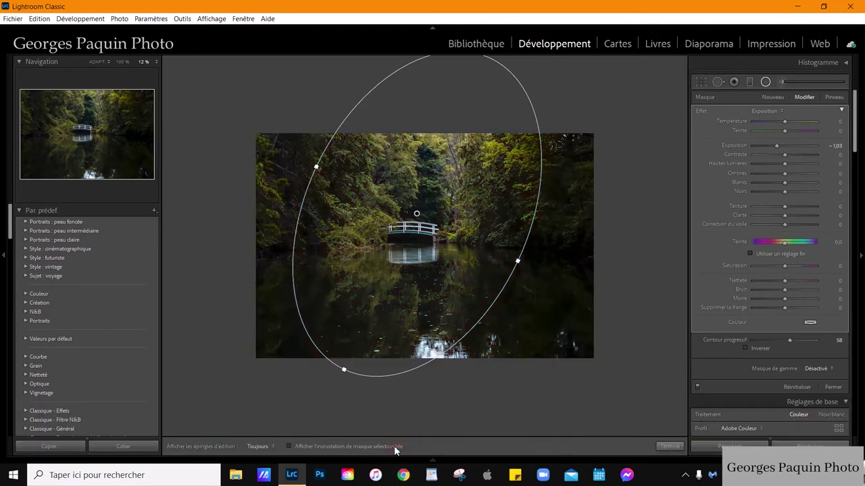
pyautogui.moveTo(778, 145); pyautogui.dragTo(778, 150)
pyautogui.moveTo(785, 192); pyautogui.dragTo(804, 174)
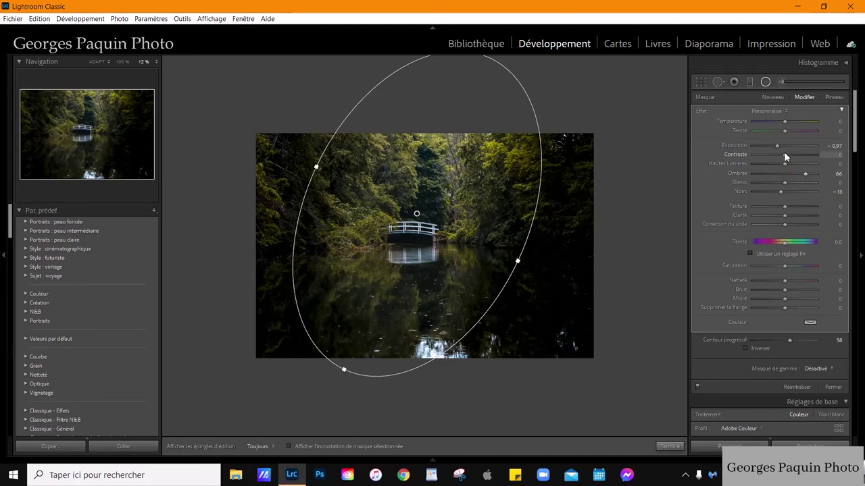
# - Set the radial mask to Exposure −0.77 and Blacks −14, and lower Shadows from 66 to 50
pyautogui.moveTo(777, 146); pyautogui.dragTo(776, 146)
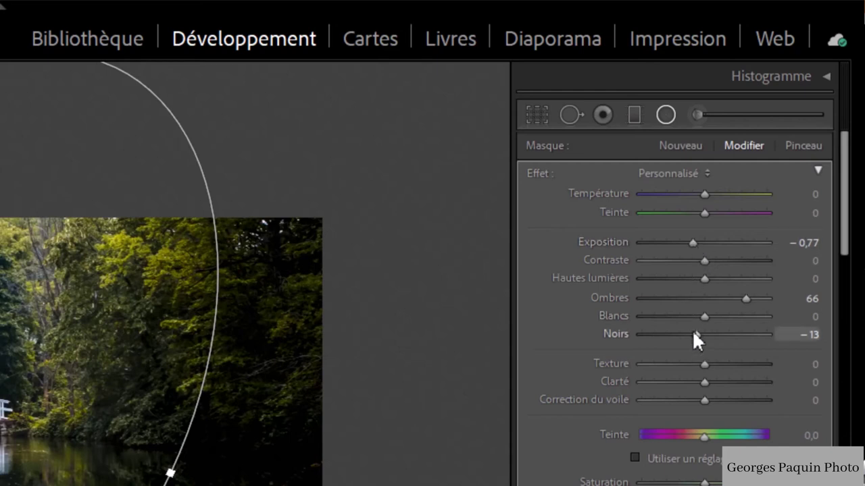
pyautogui.moveTo(695, 332); pyautogui.dragTo(693, 333)
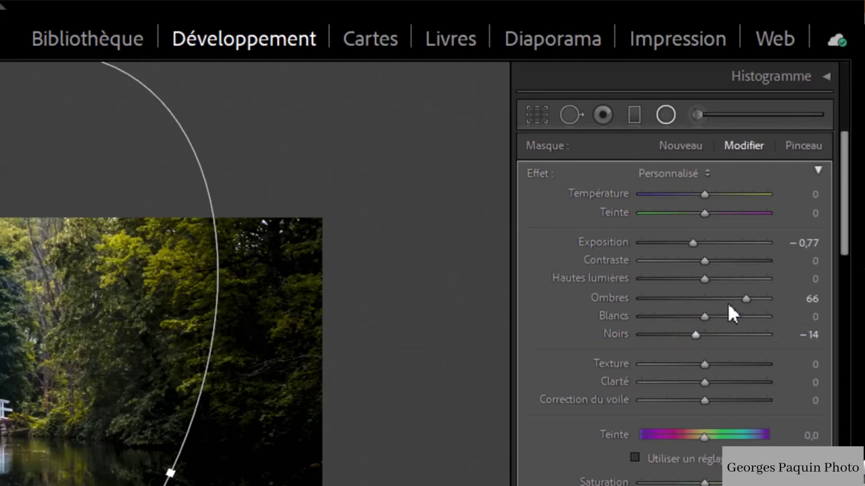
pyautogui.moveTo(745, 300); pyautogui.dragTo(735, 309)
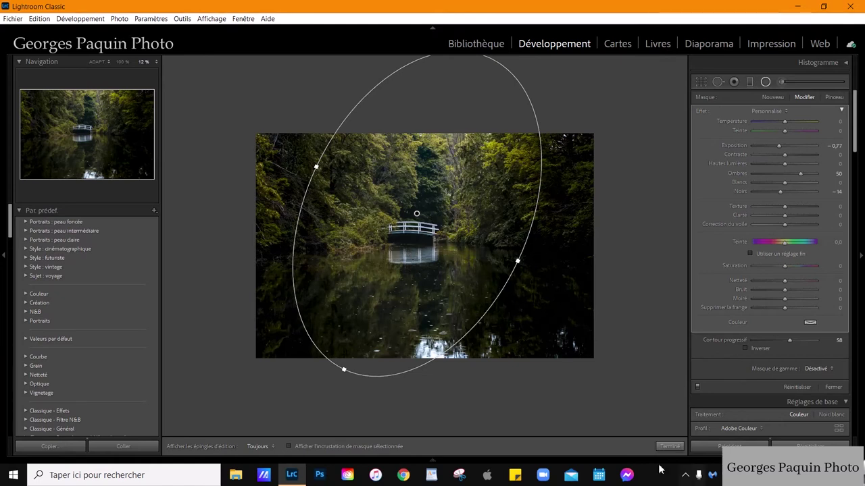
# - Close the radial mask, check the bridge and water up close, and start an Exposure −1.03 brush
pyautogui.click(669, 448)
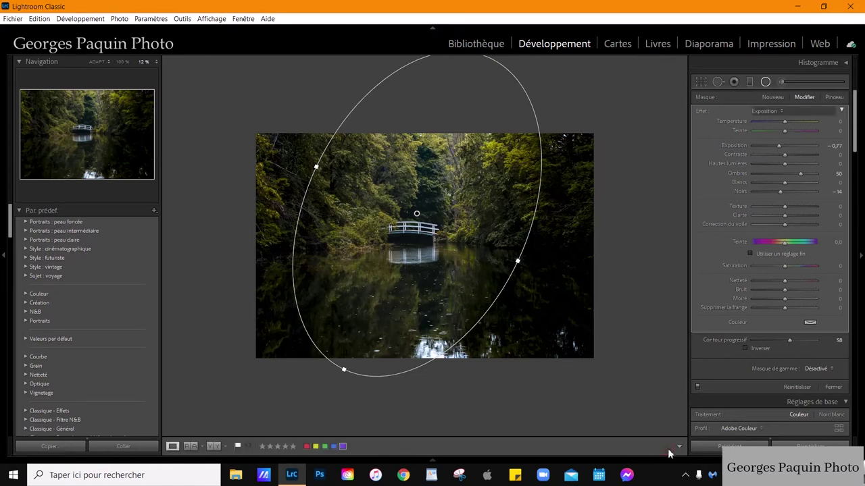
pyautogui.click(440, 304)
pyautogui.moveTo(440, 304); pyautogui.dragTo(480, 212)
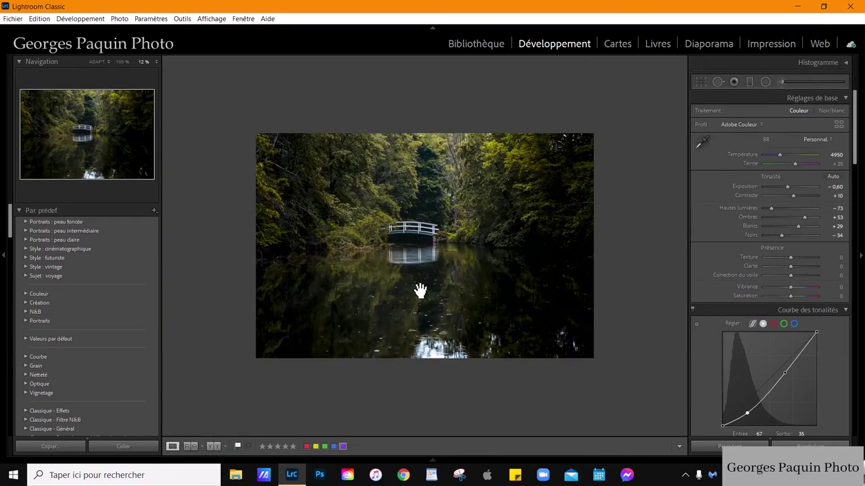
pyautogui.click(416, 289)
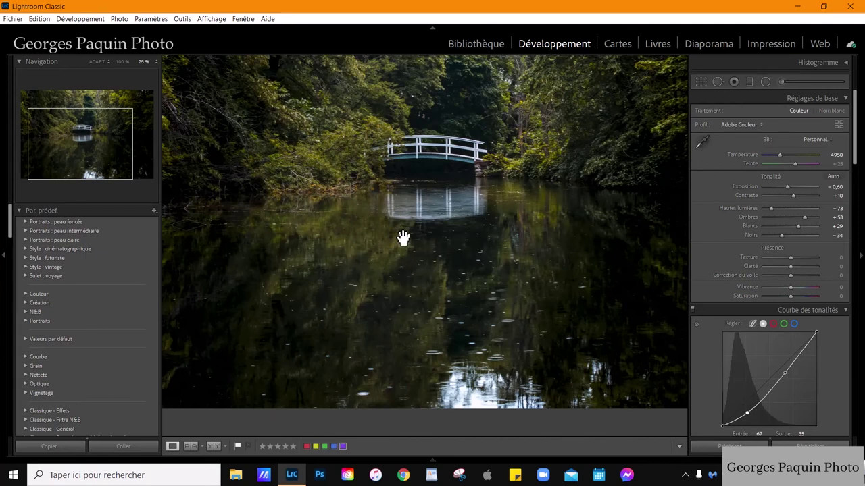
pyautogui.hotkey('ctrl', 'alt', 'shift', 't')
pyautogui.press('z')
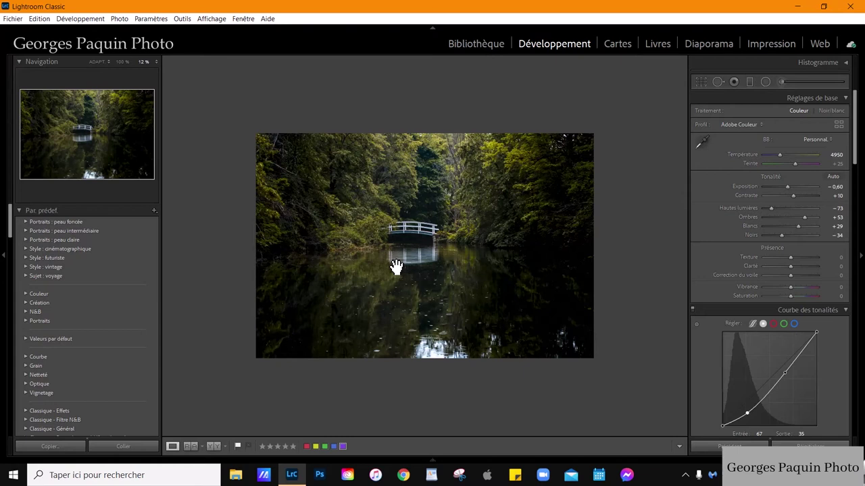
pyautogui.click(780, 83)
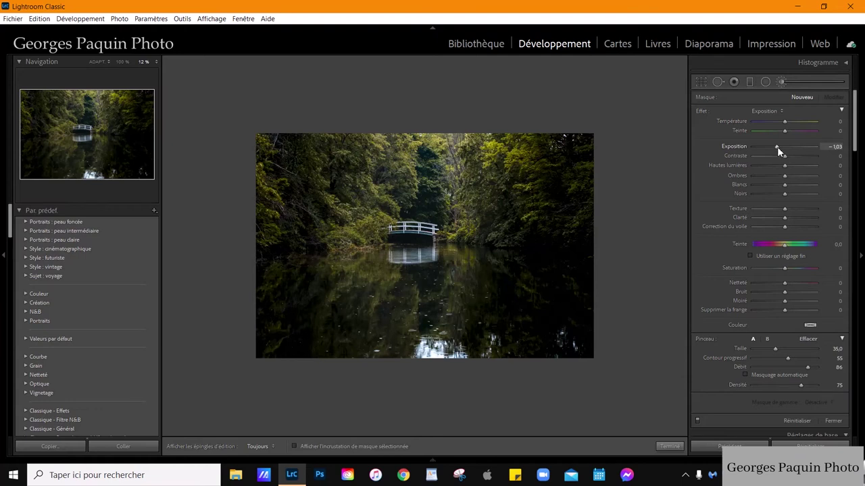
# - Set the brush to Exposure 0.57, Whites 46 and Blacks −19, then paint over the bridge
pyautogui.moveTo(777, 147); pyautogui.dragTo(791, 149)
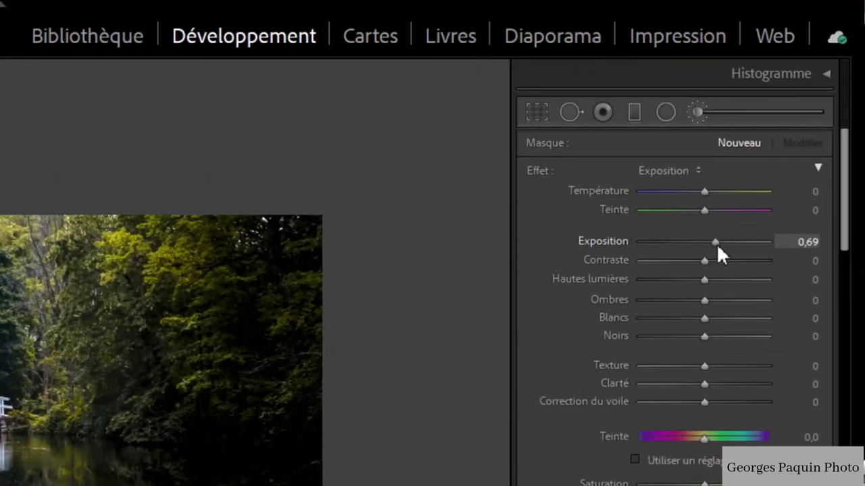
pyautogui.moveTo(716, 243); pyautogui.dragTo(715, 242)
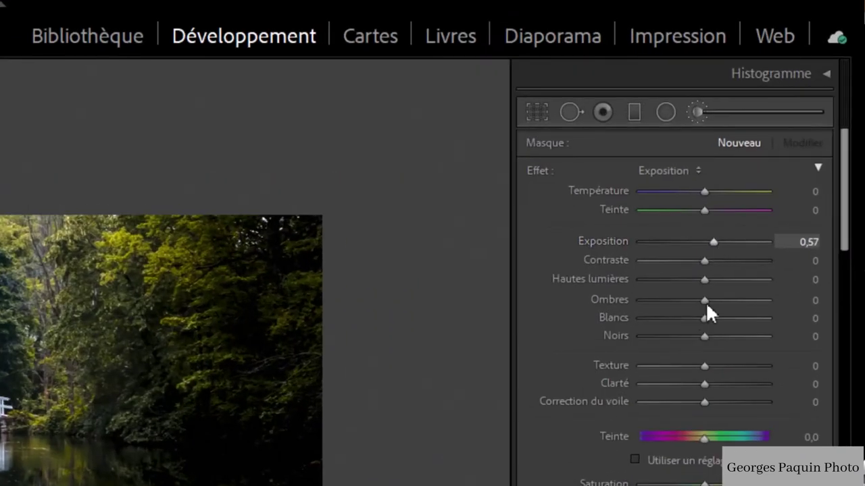
pyautogui.moveTo(705, 336); pyautogui.dragTo(738, 321)
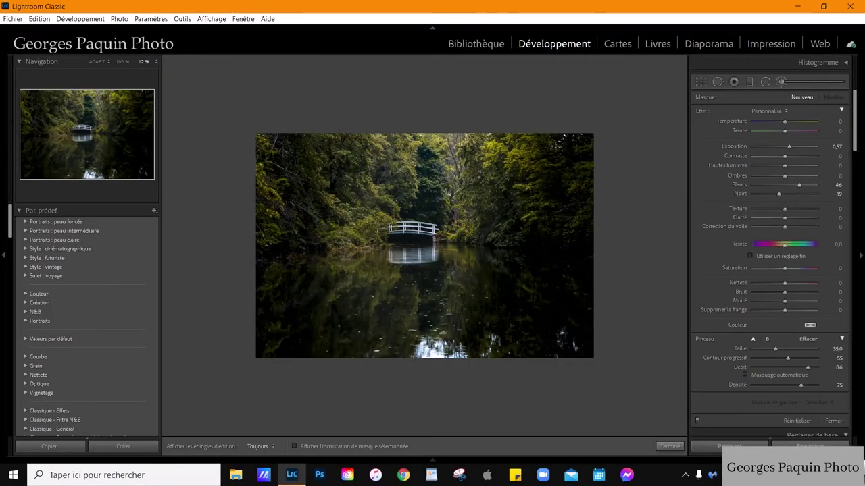
pyautogui.press('[')
pyautogui.press('[')
pyautogui.press('h')
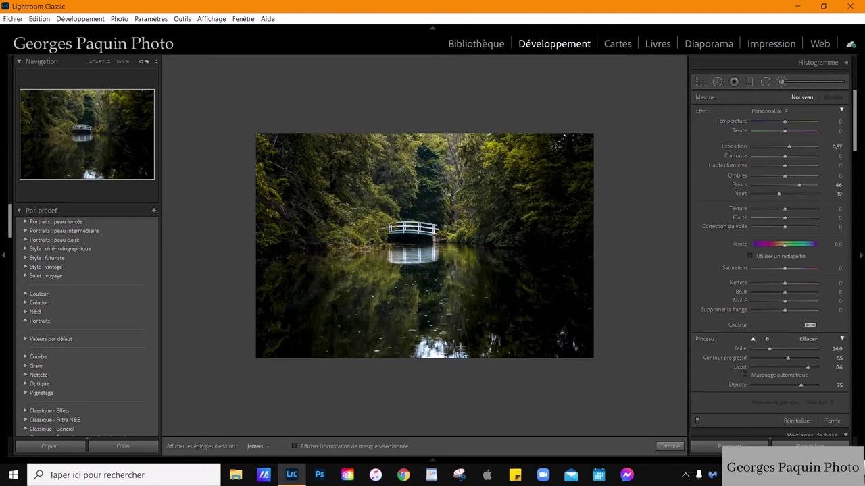
pyautogui.click(386, 259)
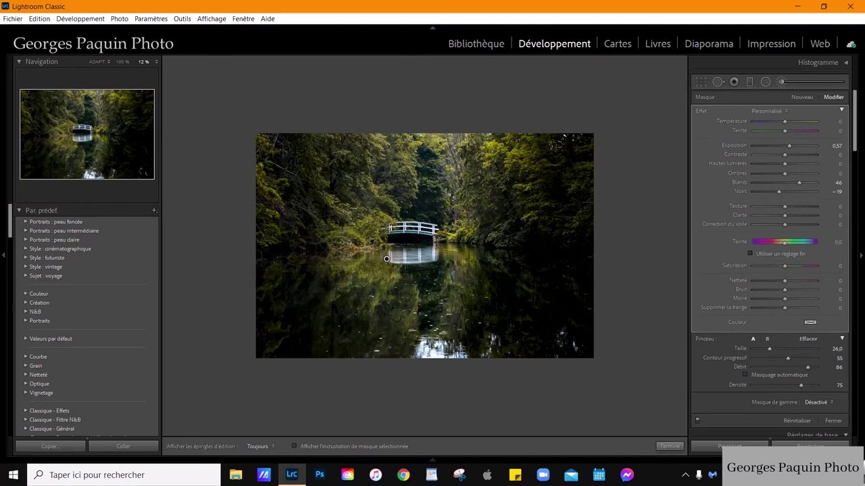
pyautogui.press('[')
pyautogui.press('[')
# - Give the painted area Highlights −46, Contrast 19 and Clarity 14, and close the brush
pyautogui.moveTo(784, 163); pyautogui.dragTo(768, 183)
pyautogui.moveTo(785, 156); pyautogui.dragTo(787, 157)
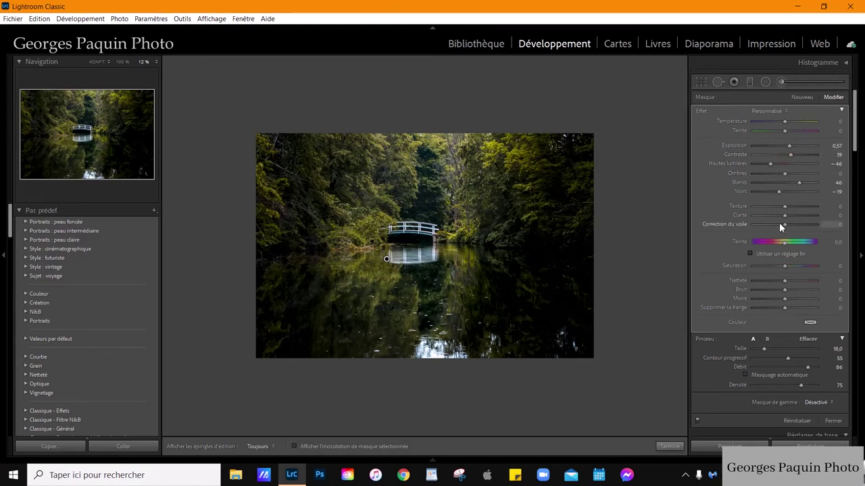
pyautogui.moveTo(785, 214); pyautogui.dragTo(789, 220)
pyautogui.press('h')
pyautogui.press('h')
pyautogui.click(670, 446)
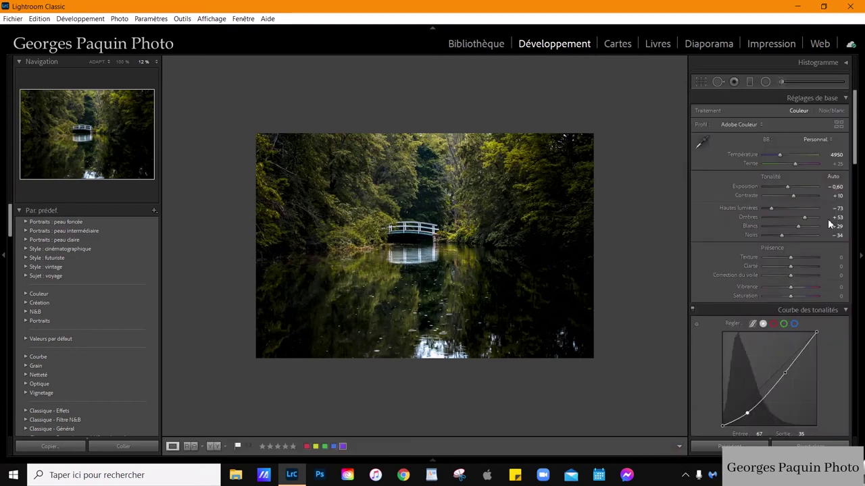
# - Mute the whole photo with Saturation −15 and Vibrance −10, and warm it to Temperature 5200
pyautogui.press('z')
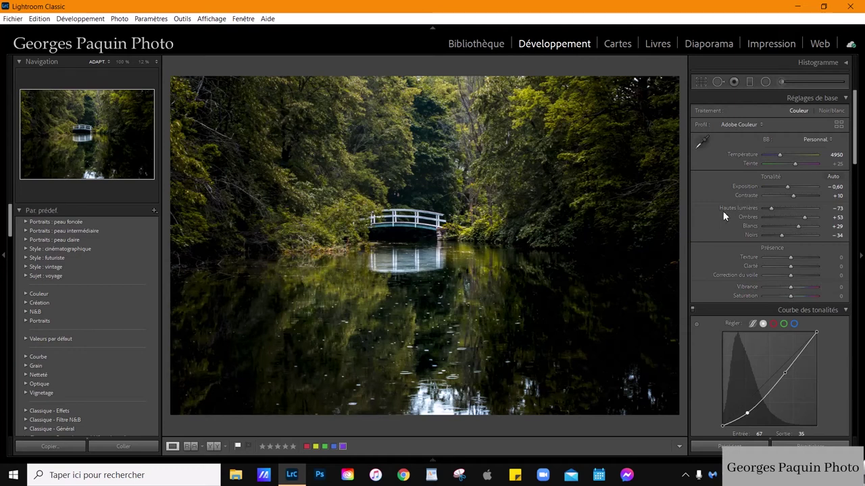
pyautogui.scroll(-5, 723, 211)
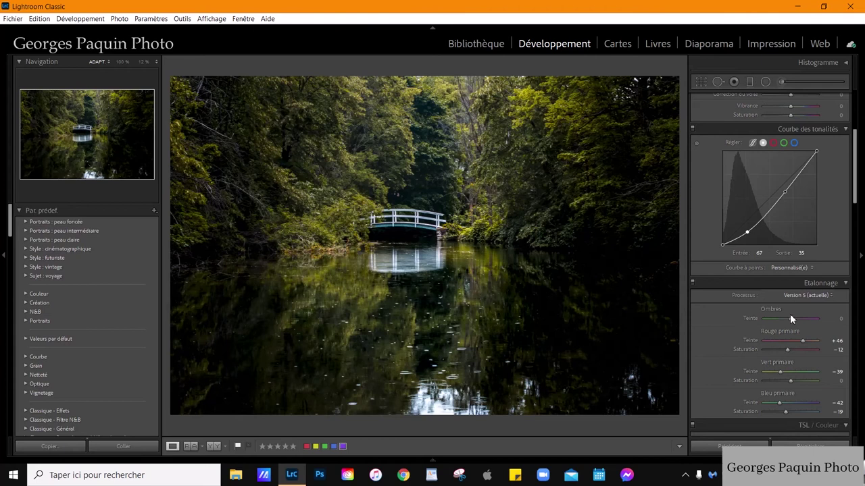
pyautogui.scroll(5, 790, 313)
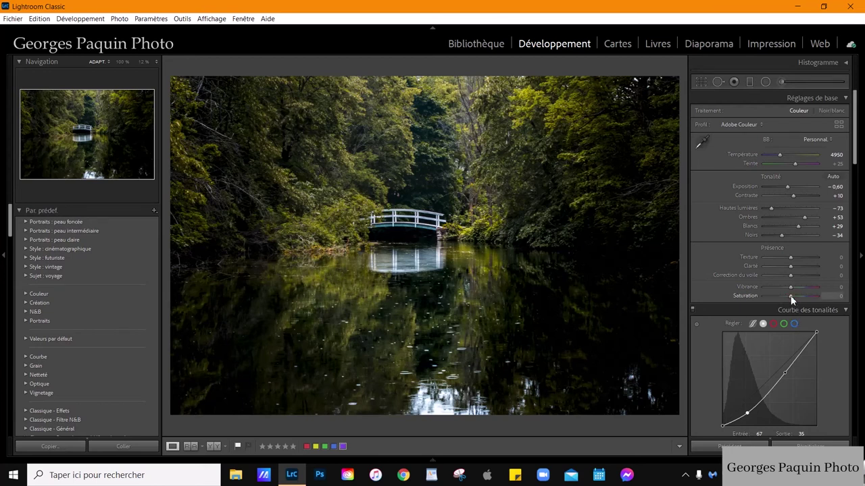
pyautogui.press('Down')
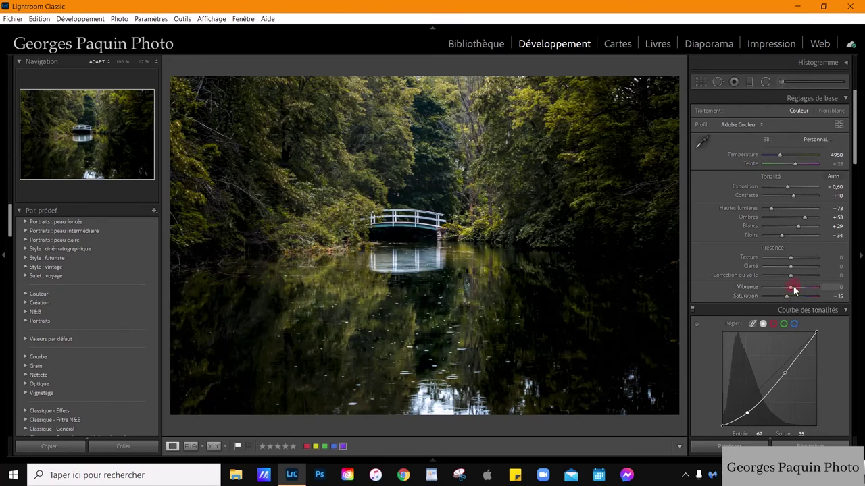
pyautogui.press('Down')
# - Add a post-crop vignette with Amount −15, Midpoint 55, Roundness −30 and Feather 60
pyautogui.scroll(-10, 790, 352)
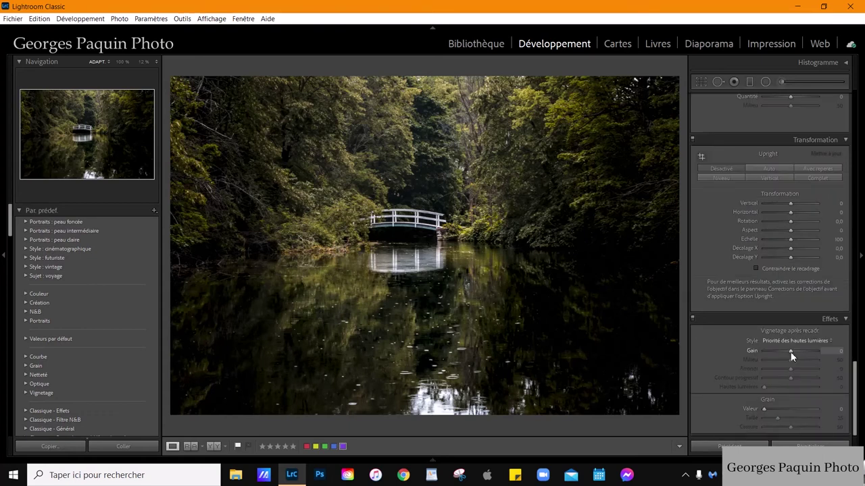
pyautogui.moveTo(791, 352); pyautogui.dragTo(794, 381)
pyautogui.click(792, 360)
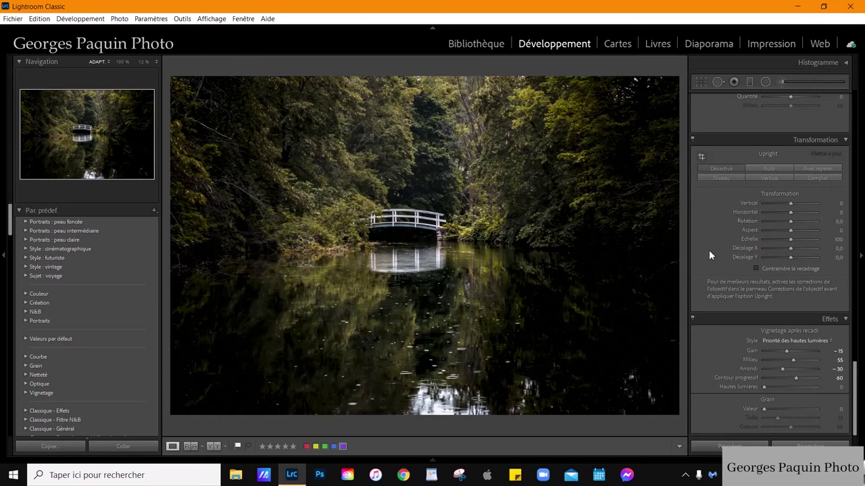
pyautogui.scroll(10, 709, 250)
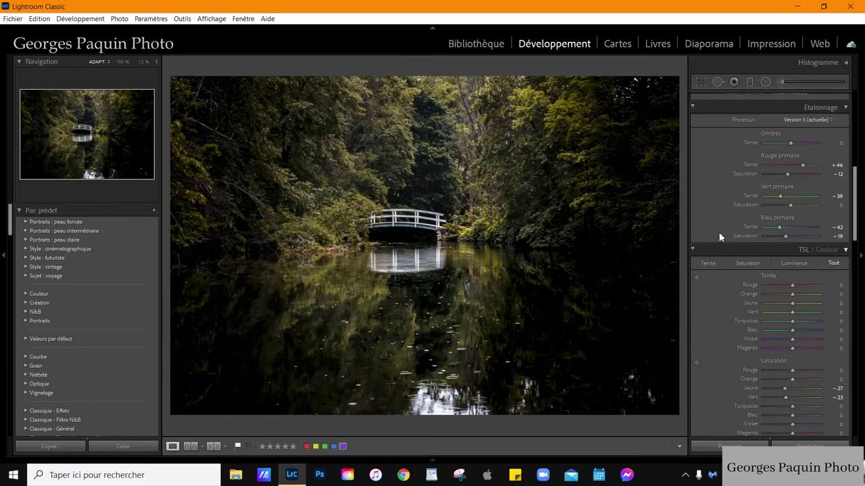